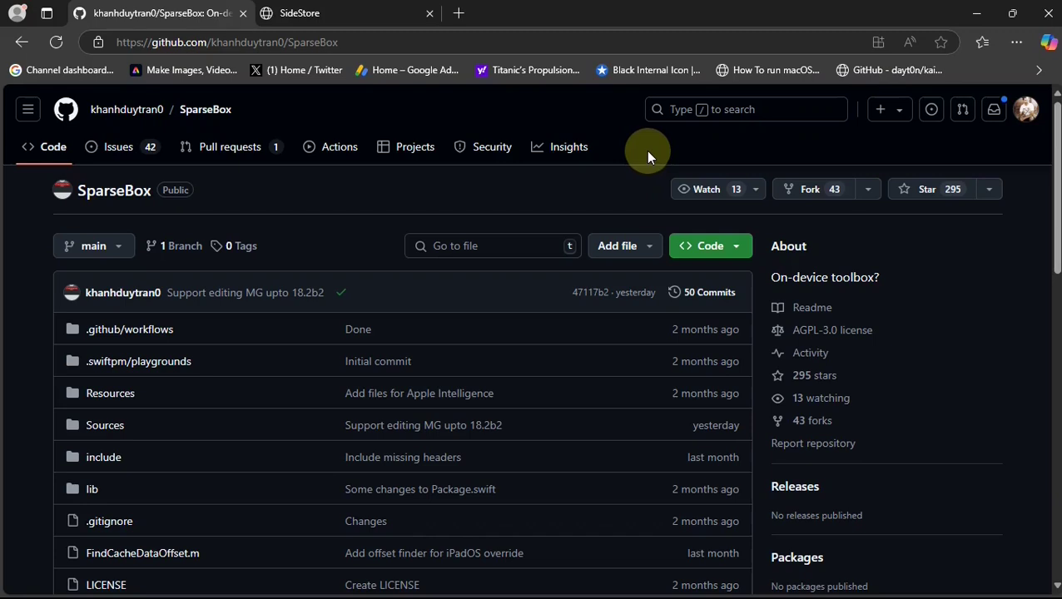
# Step: Switch from the GitHub SparseBox repository tab to the SideStore website tab
pyautogui.click(333, 14)
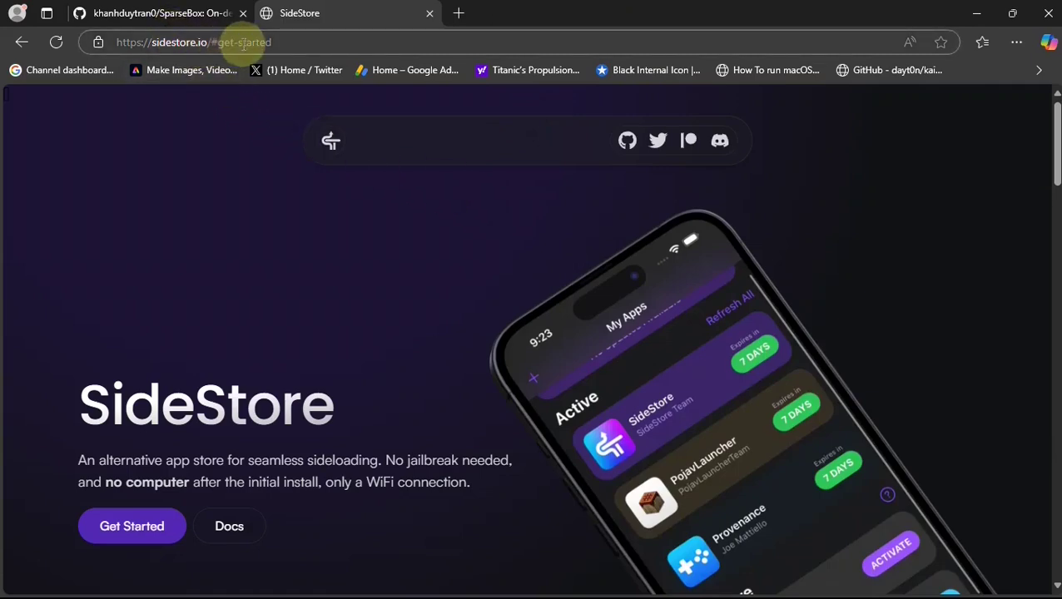
# Step: Download the latest nightly SideStore.ipa from the SideStore website's full downloads list
pyautogui.click(137, 533)
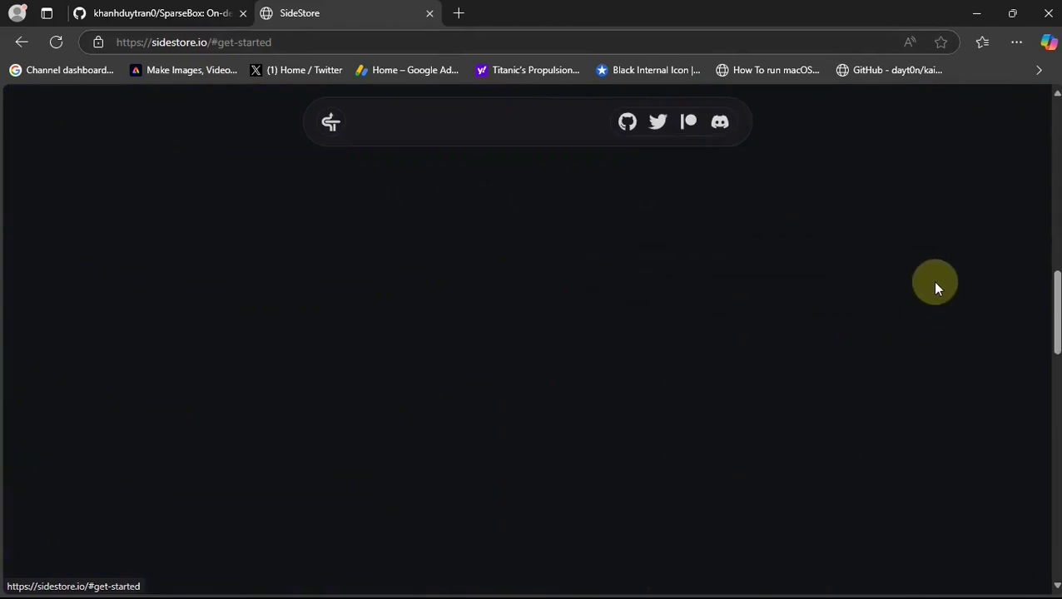
pyautogui.scroll(-5, 937, 298)
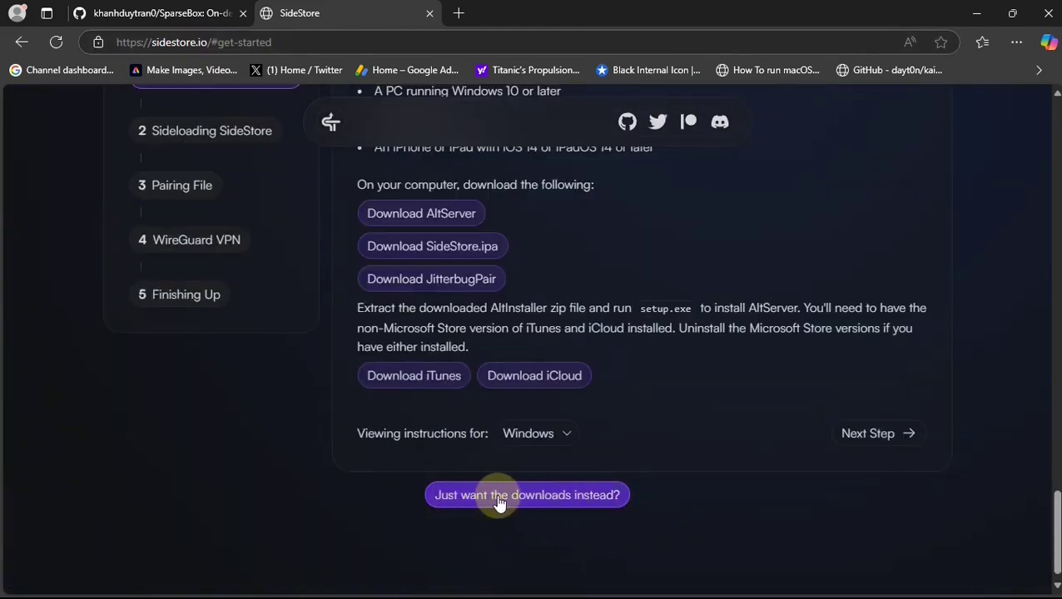
pyautogui.click(620, 496)
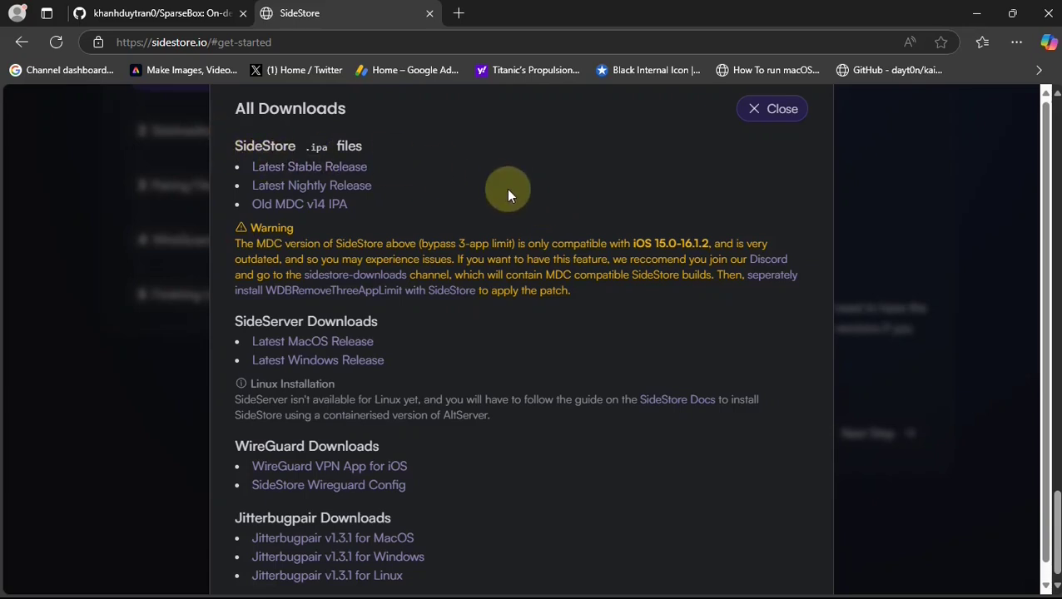
pyautogui.click(774, 109)
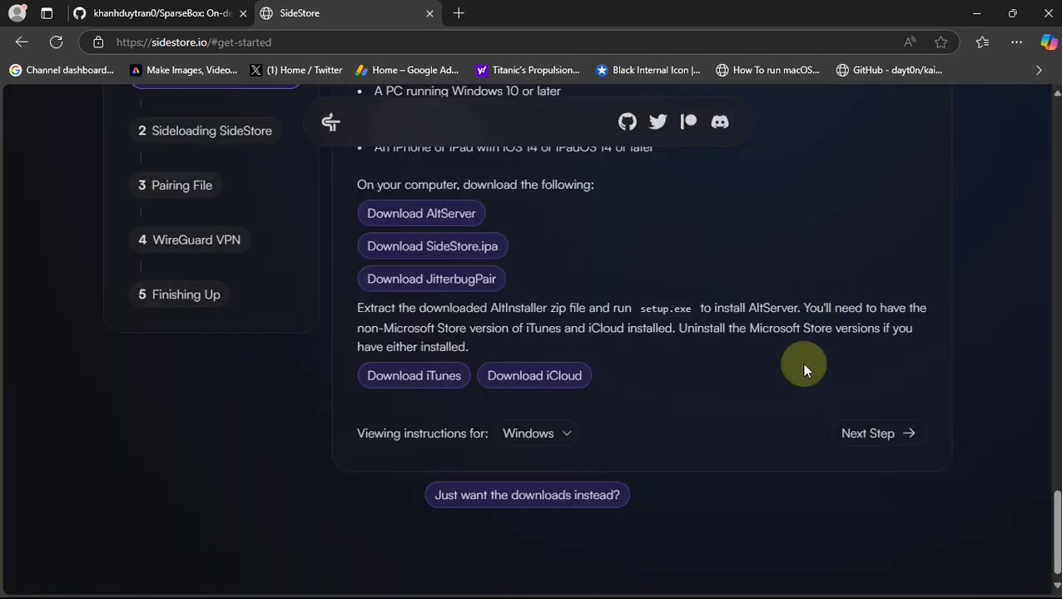
pyautogui.click(449, 248)
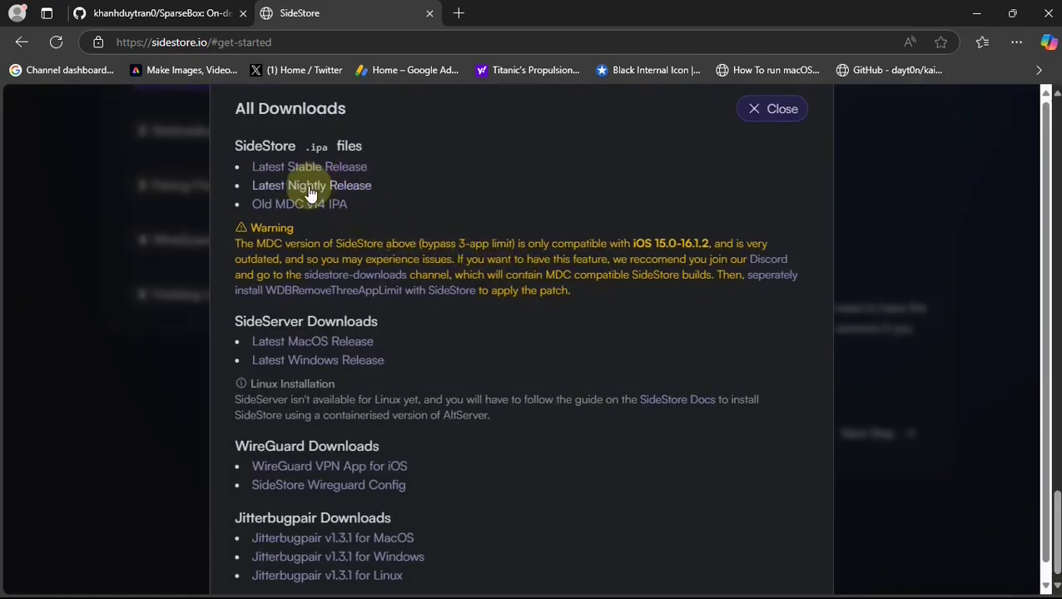
pyautogui.click(309, 187)
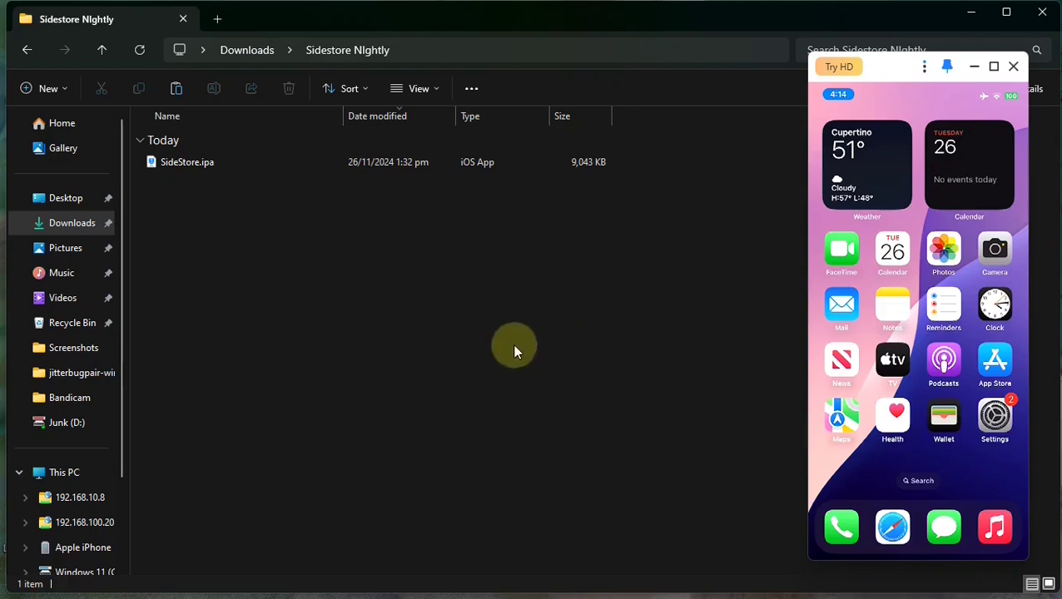
# Step: Check SideStore.ipa in the Sidestore Nightly Downloads folder, then start a Windows search
pyautogui.click(187, 164)
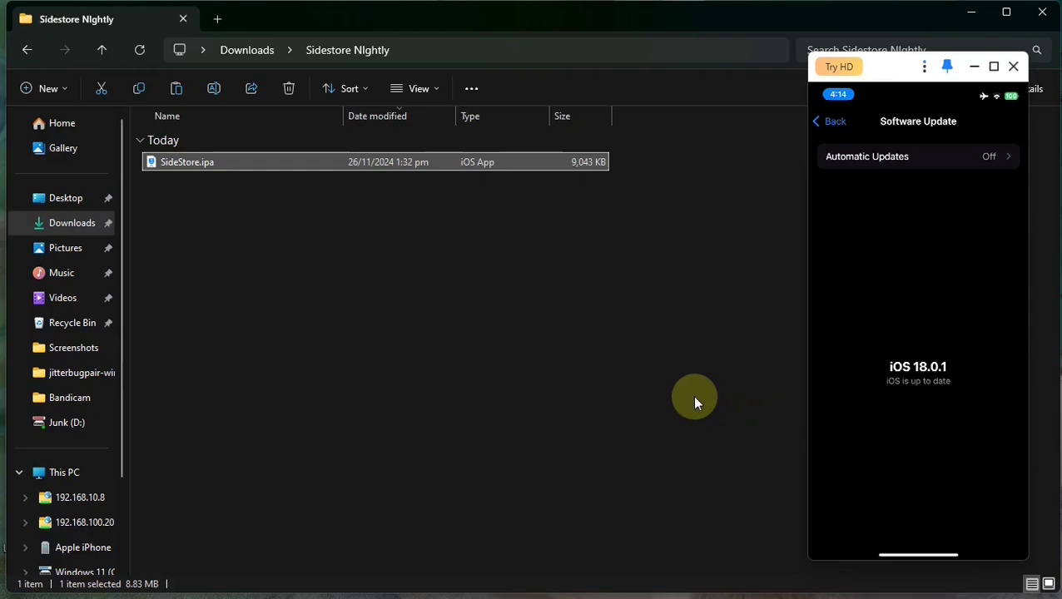
pyautogui.click(624, 281)
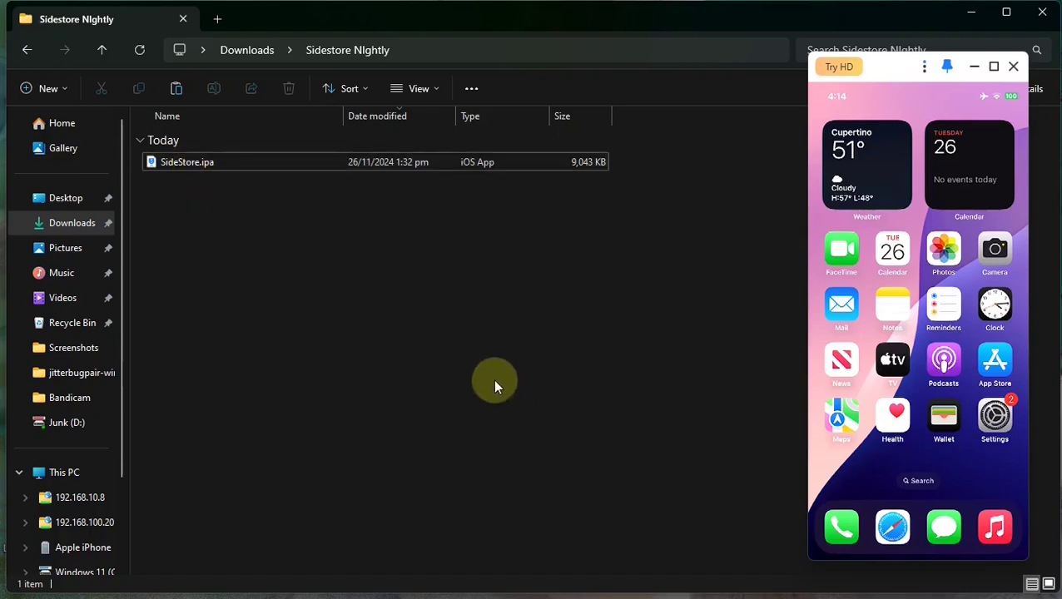
pyautogui.press('super')
# Step: Sideload SideStore.ipa onto the connected iPhone from AltServer's tray menu, signing in with the Apple ID
pyautogui.write('altser')
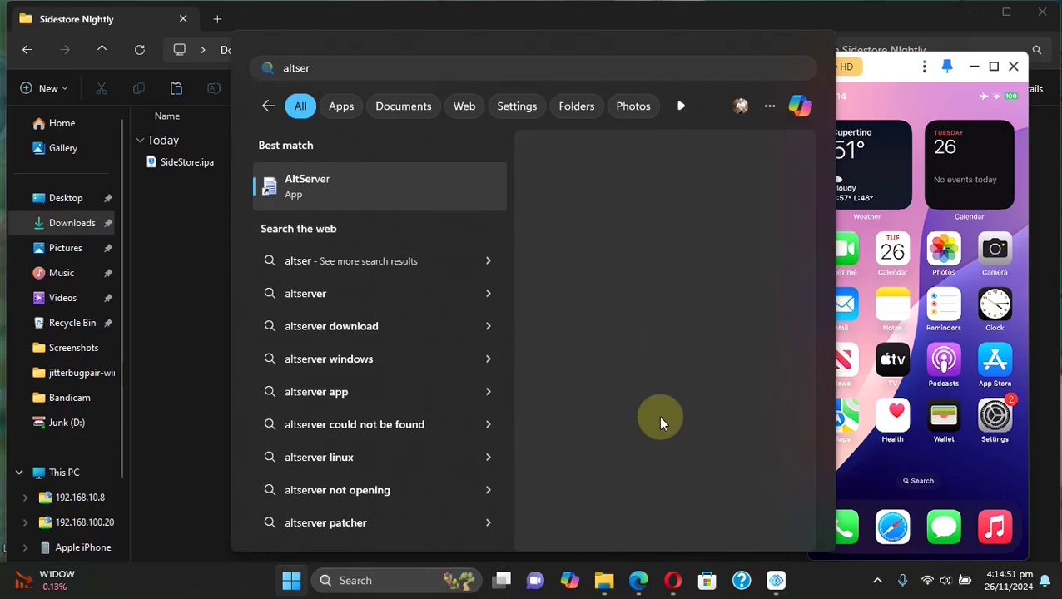
pyautogui.click(878, 580)
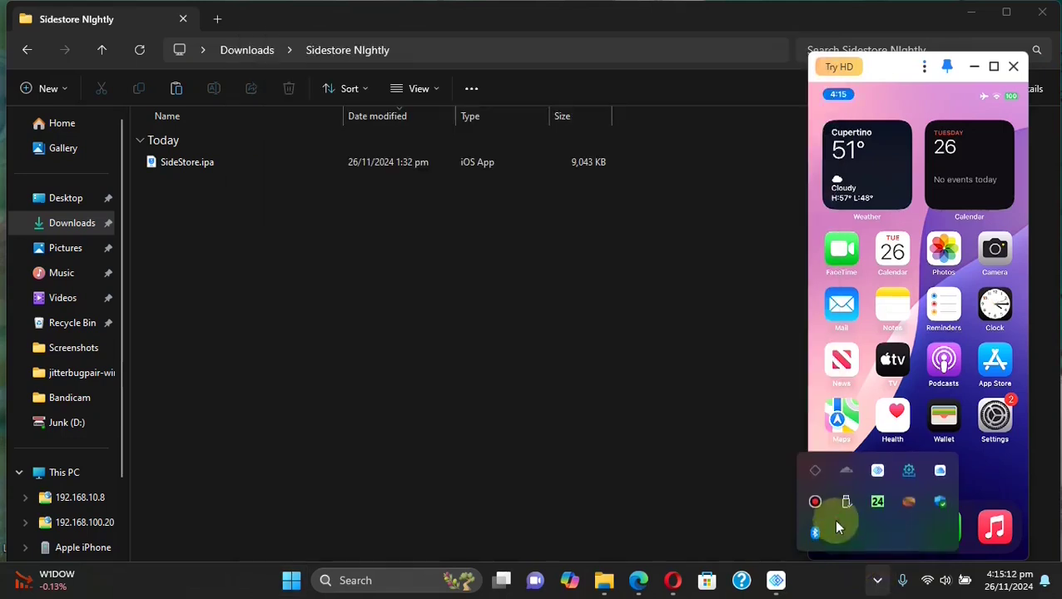
pyautogui.click(814, 469)
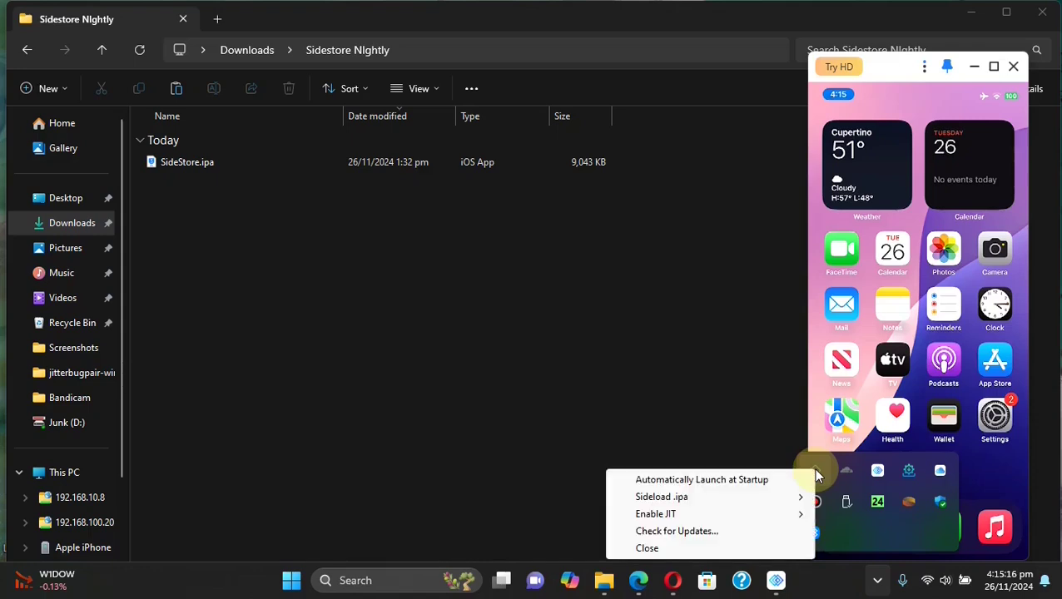
pyautogui.moveTo(681, 502)
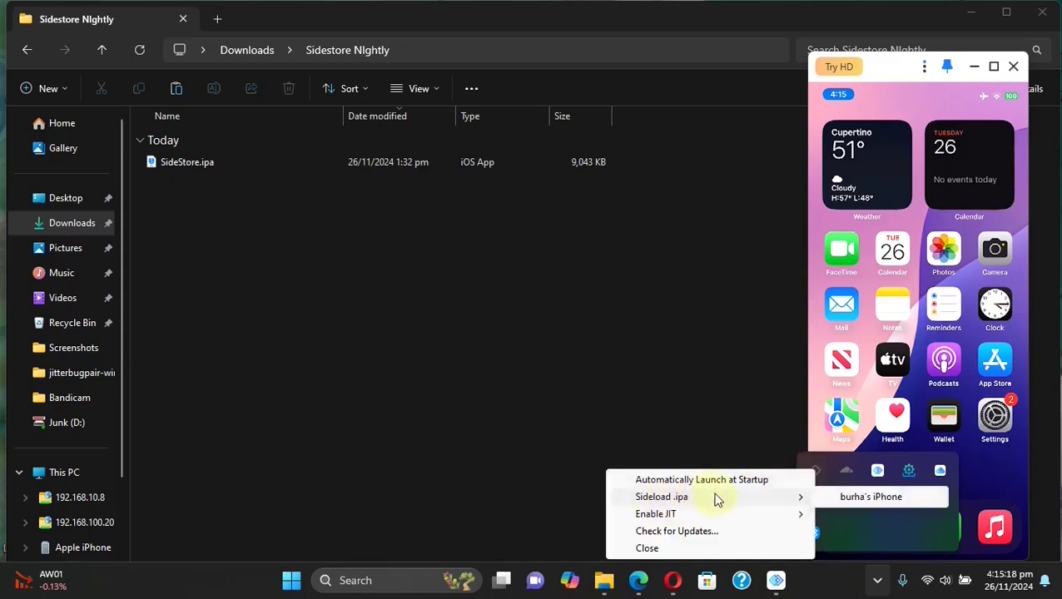
pyautogui.click(871, 497)
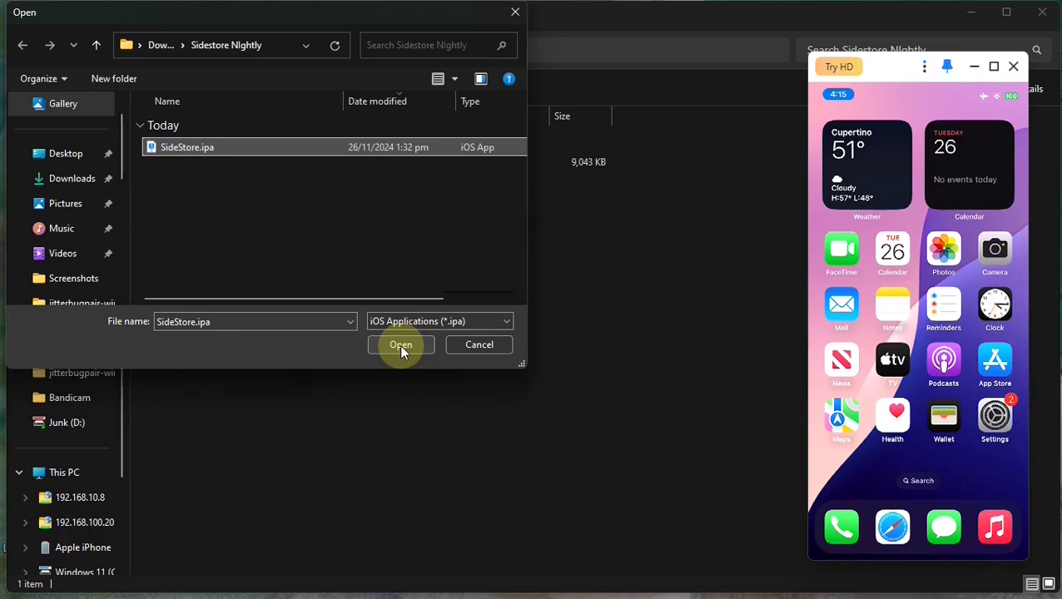
pyautogui.click(401, 346)
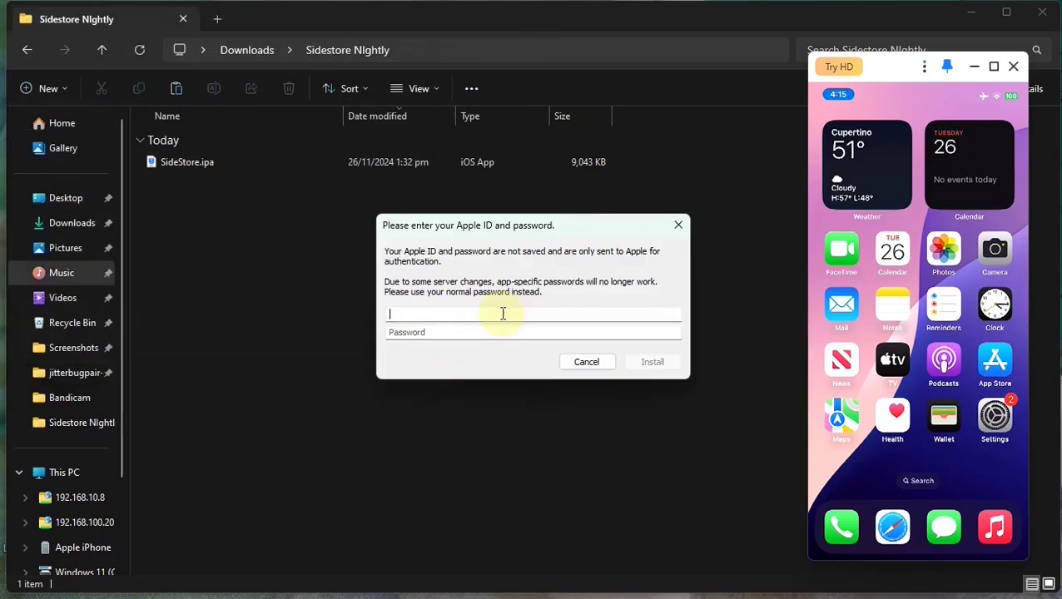
pyautogui.click(492, 335)
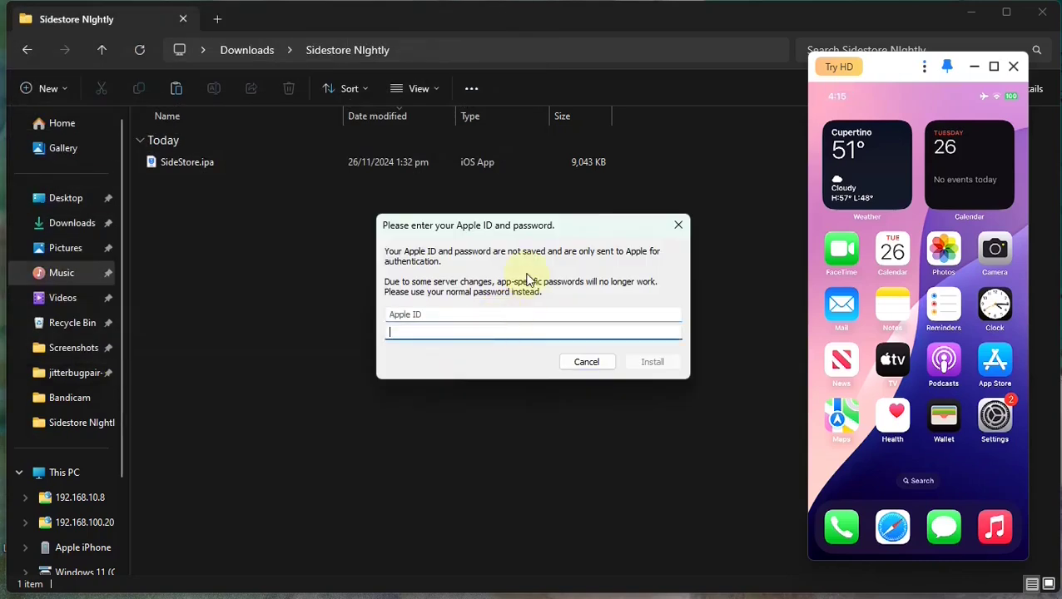
pyautogui.press('Escape')
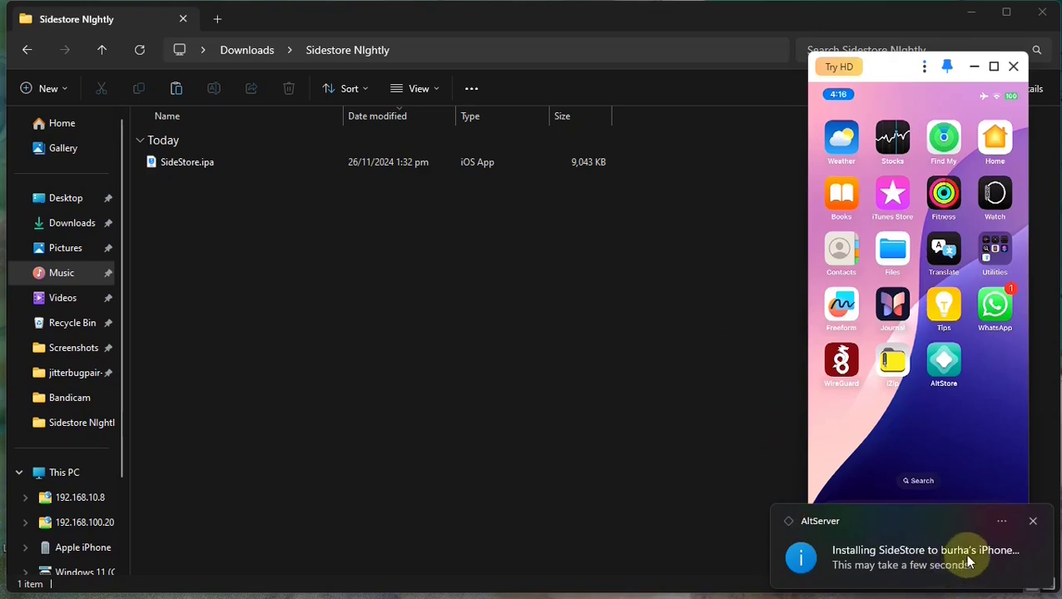
pyautogui.click(797, 518)
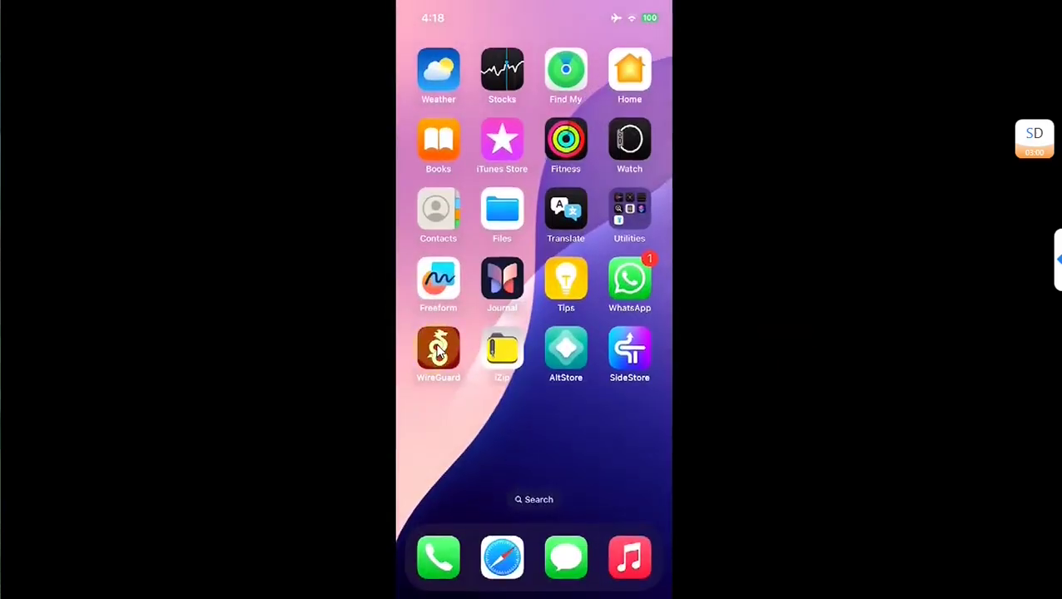
# Step: Unzip artifact.zip in Files into com.kdt.sparsebox_0.0.1.ipa, then launch SideStore from the home screen
pyautogui.click(438, 350)
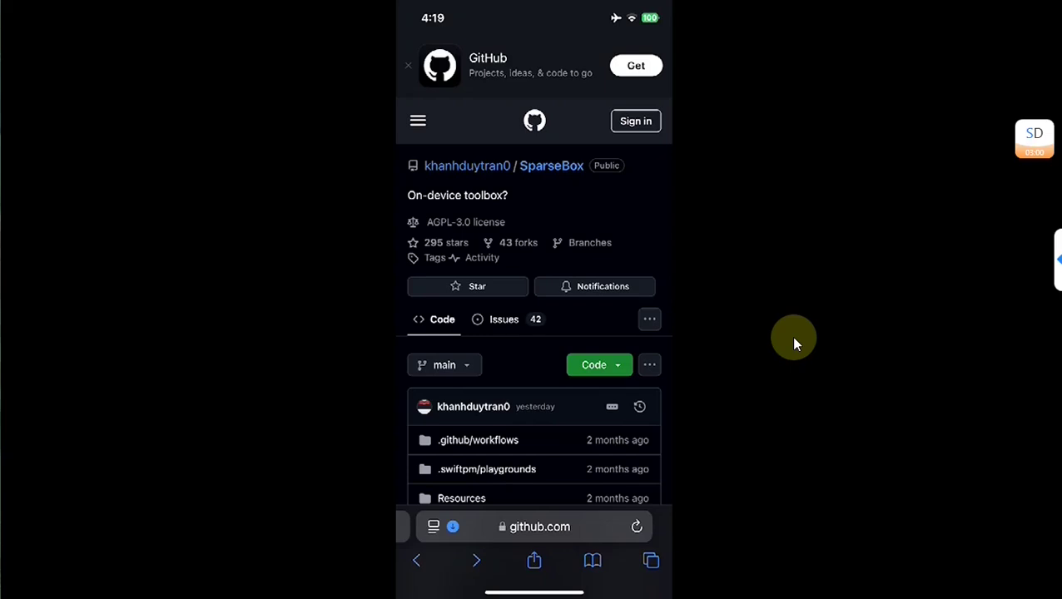
pyautogui.scroll(-10, 534, 316)
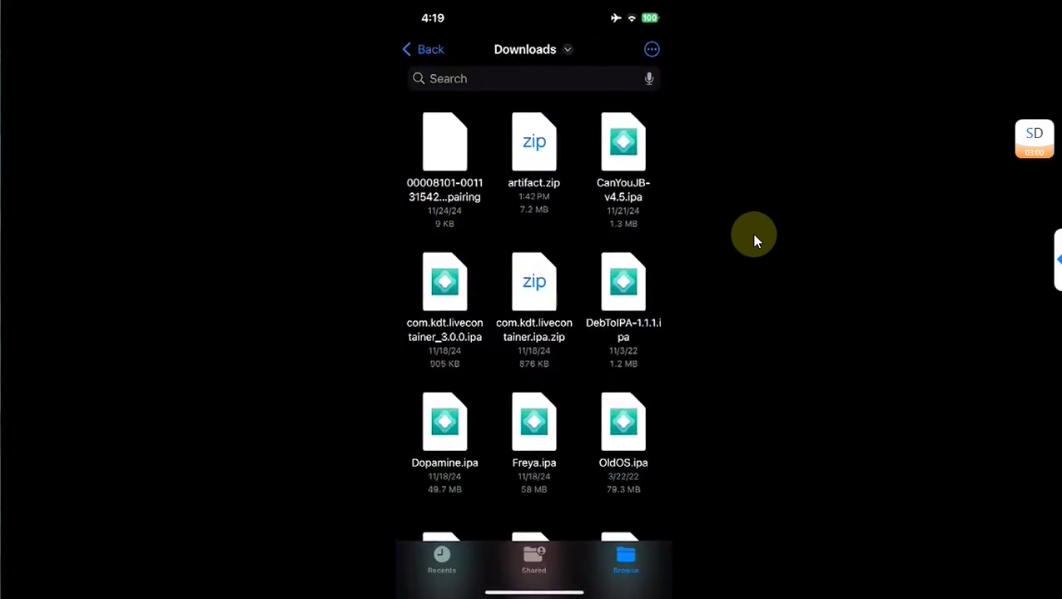
pyautogui.click(546, 161)
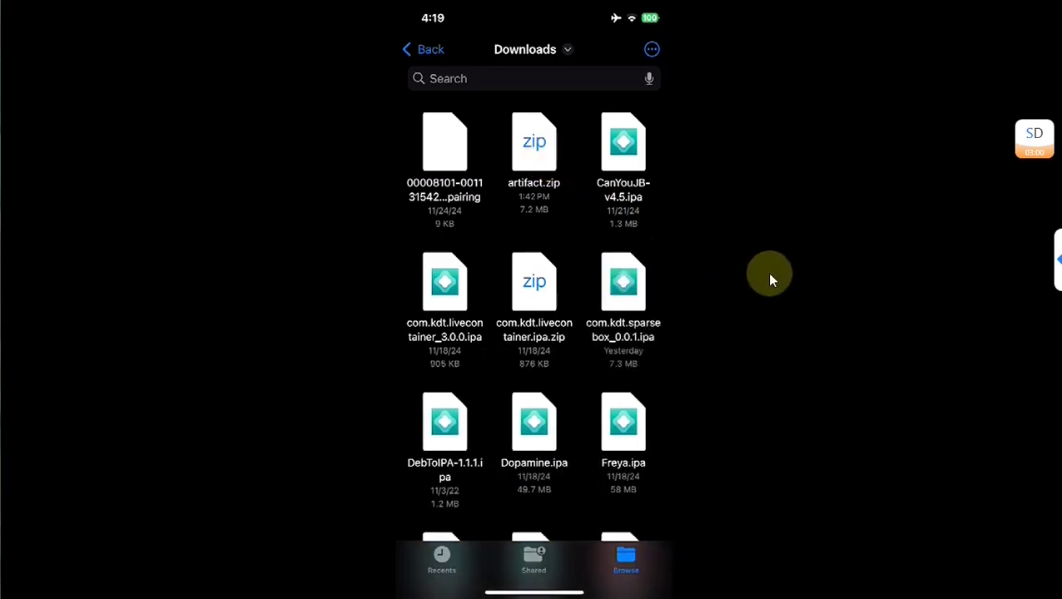
pyautogui.press('super+1')
pyautogui.click(639, 356)
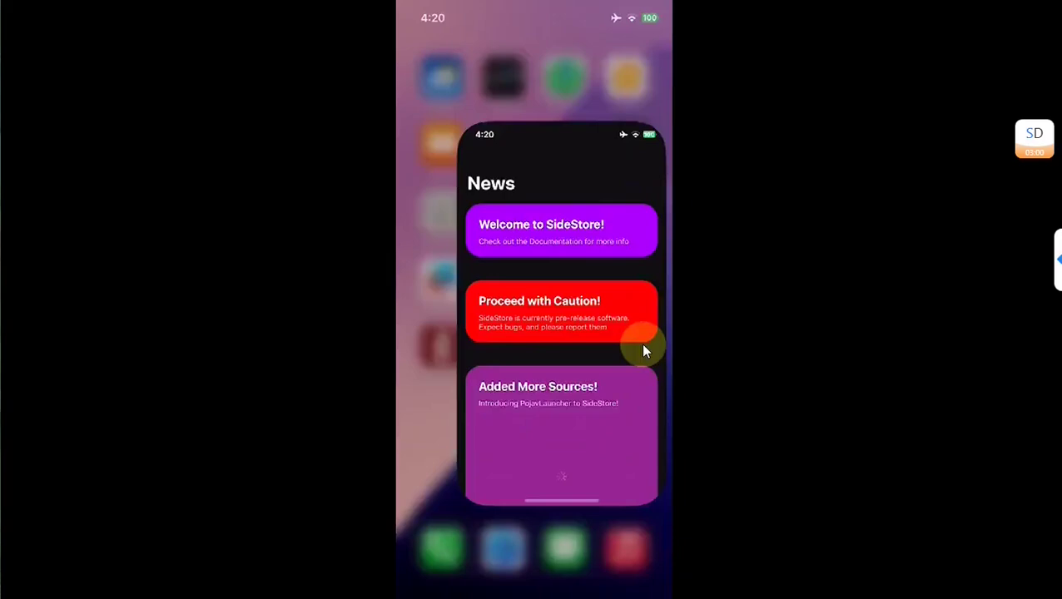
# Step: Install com.kdt.sparsebox_0.0.1.ipa from Downloads through SideStore's My Apps + button
pyautogui.click(415, 51)
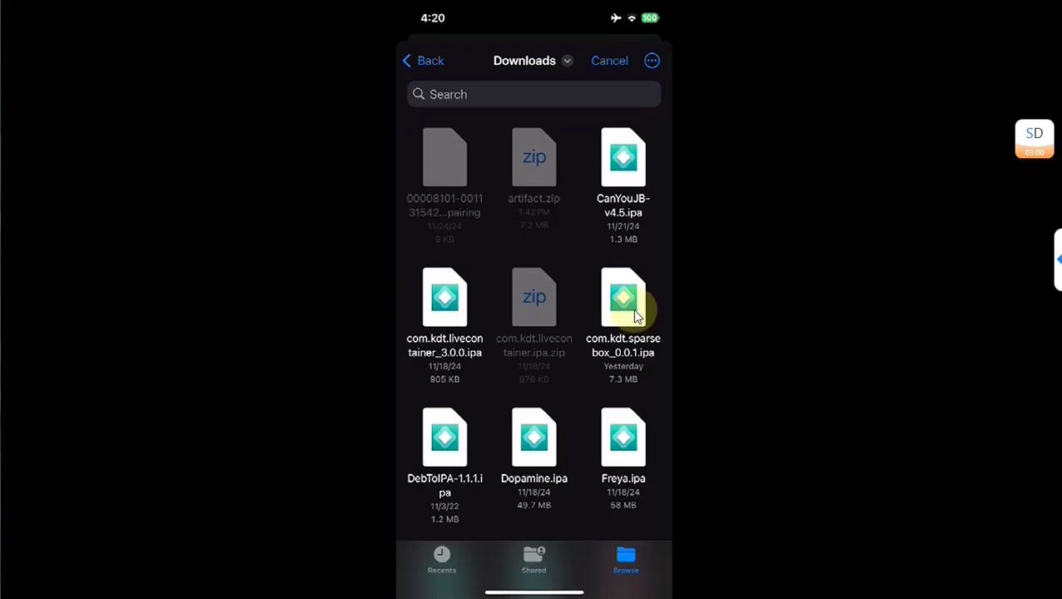
pyautogui.click(636, 316)
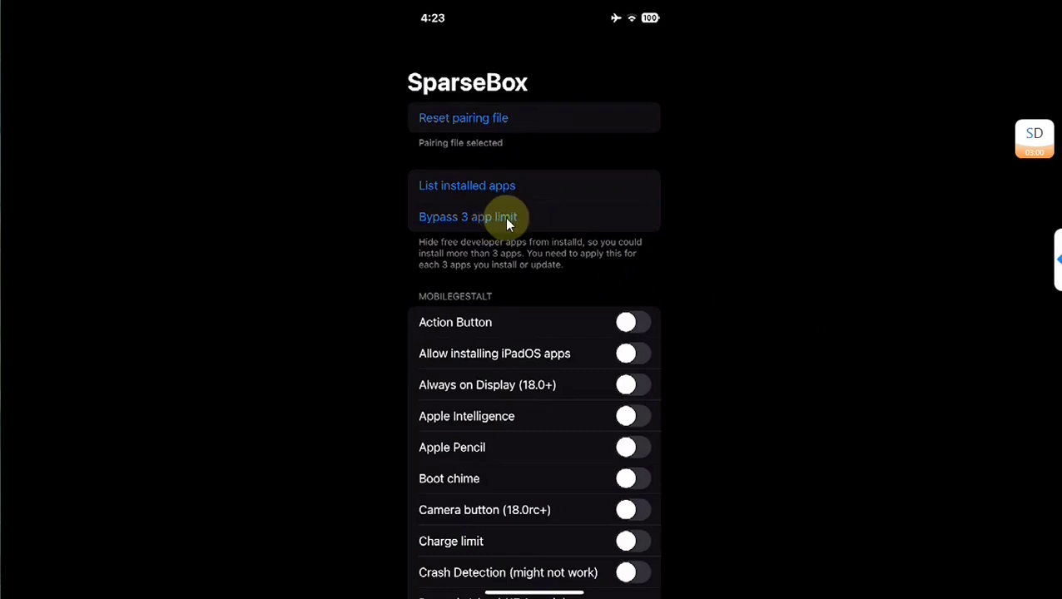
# Step: Run 'Bypass 3 app limit', check WireGuard's SideStore tunnel after the minimuxer error, and reopen SparseBox
pyautogui.click(540, 227)
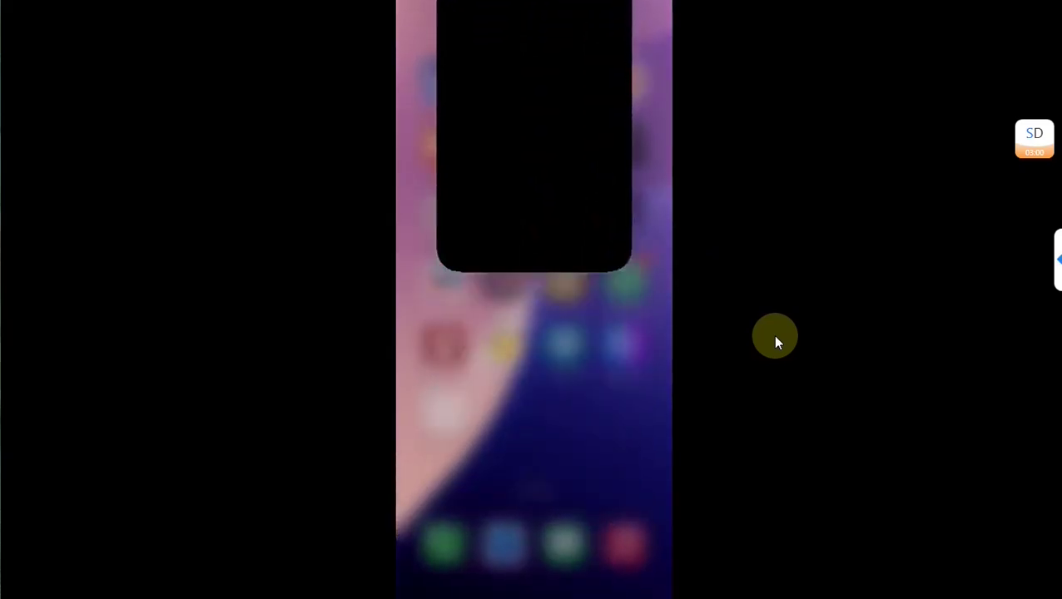
pyautogui.click(440, 354)
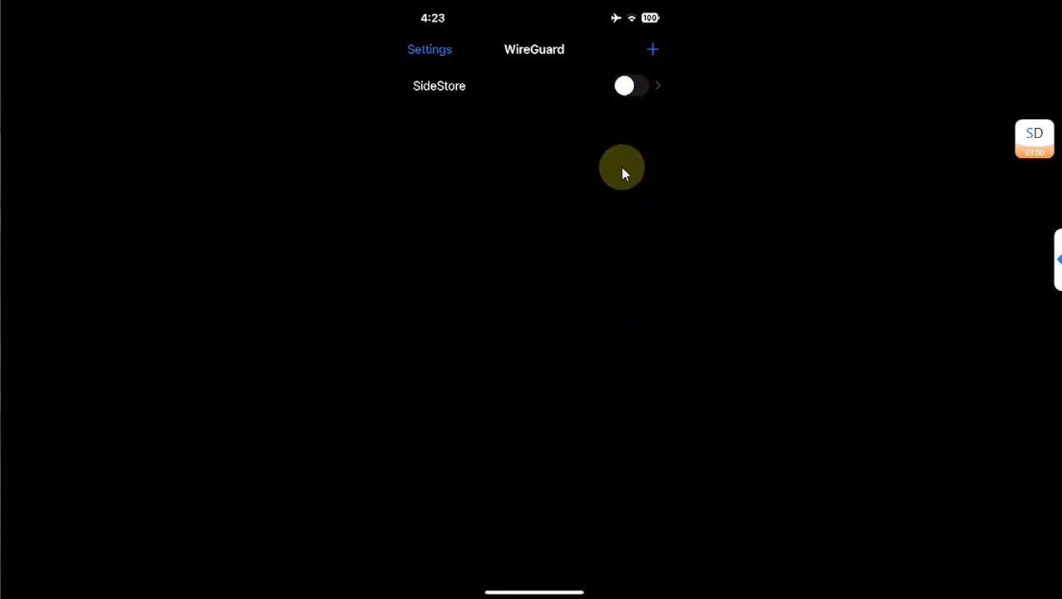
pyautogui.press('super+1')
pyautogui.click(416, 434)
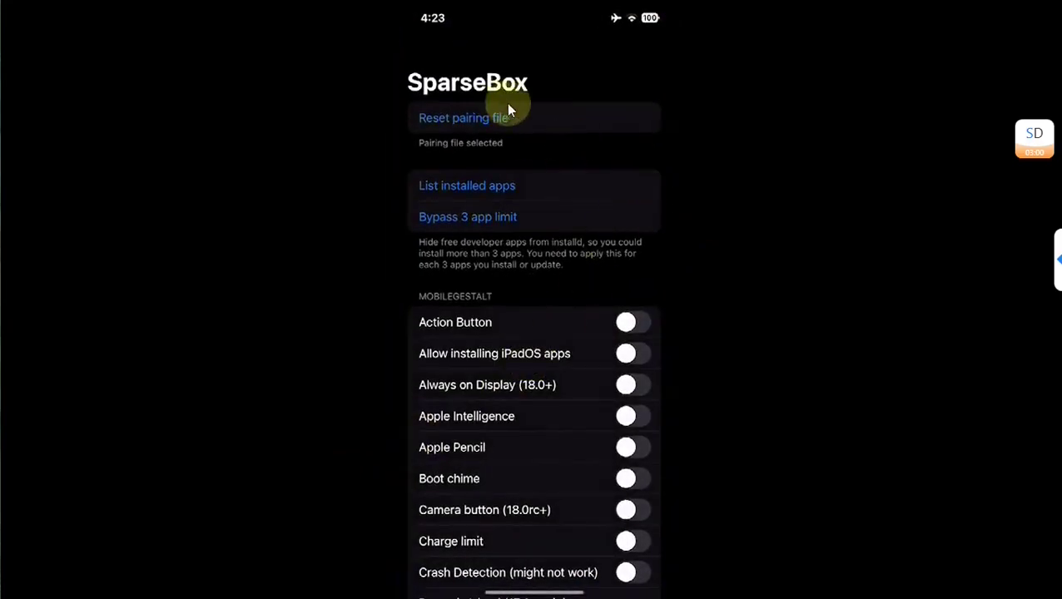
# Step: Dismiss the minimuxer error and retry the 3-app limit bypass
pyautogui.click(498, 222)
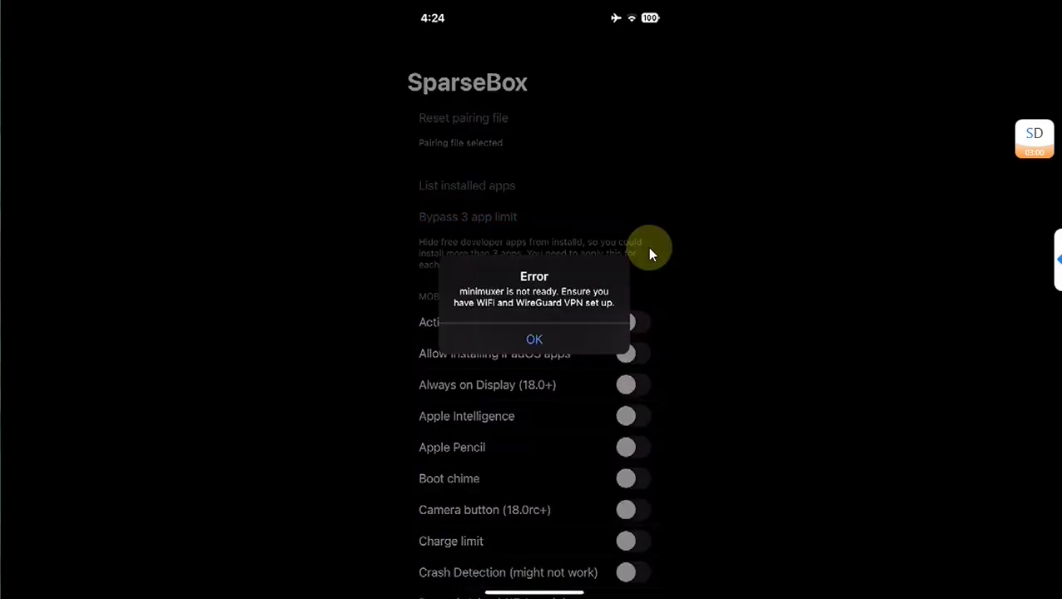
pyautogui.press('Return')
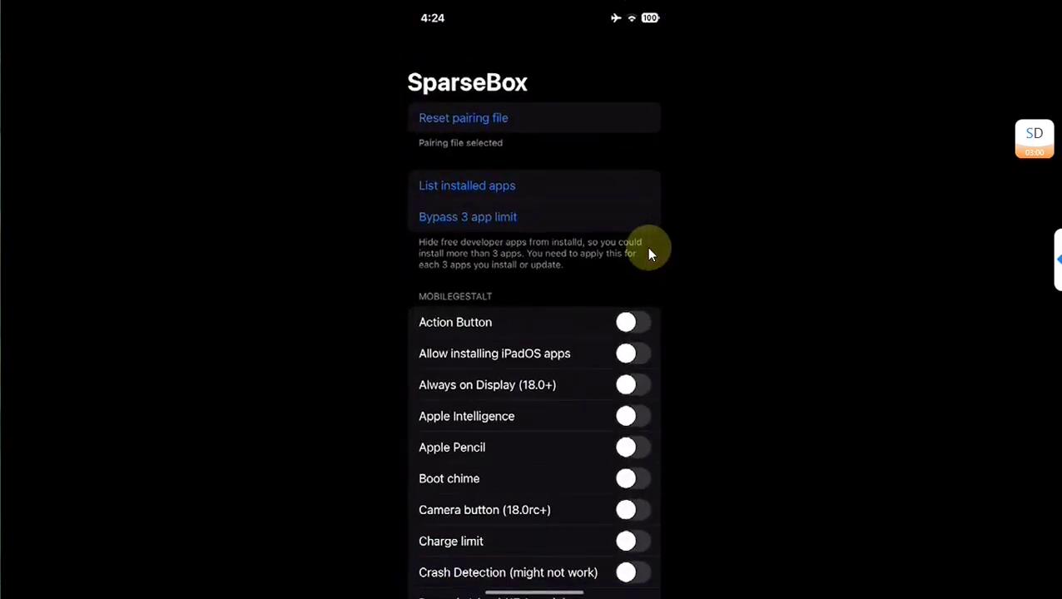
pyautogui.click(534, 219)
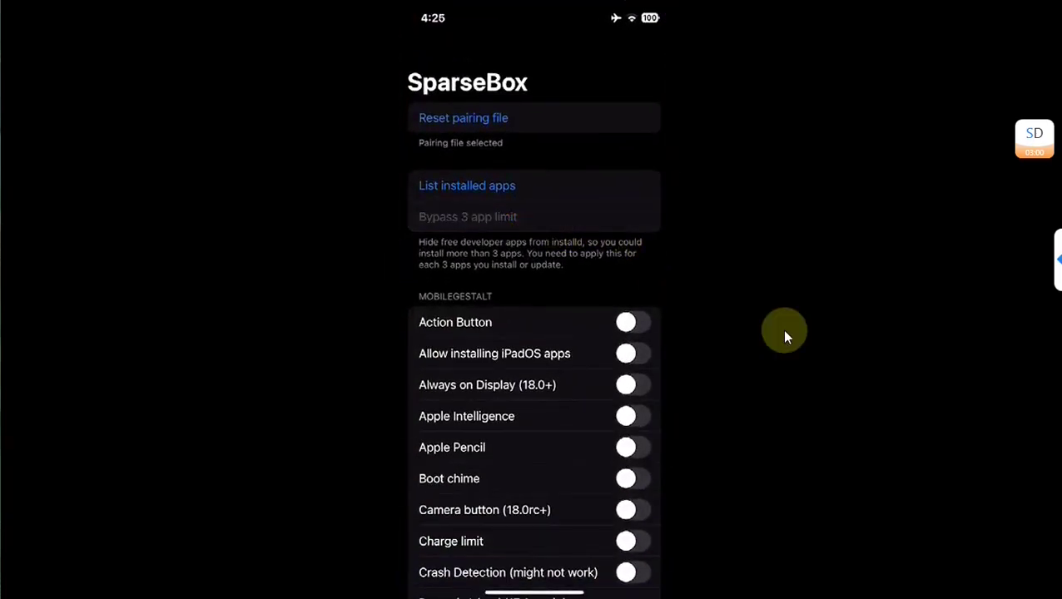
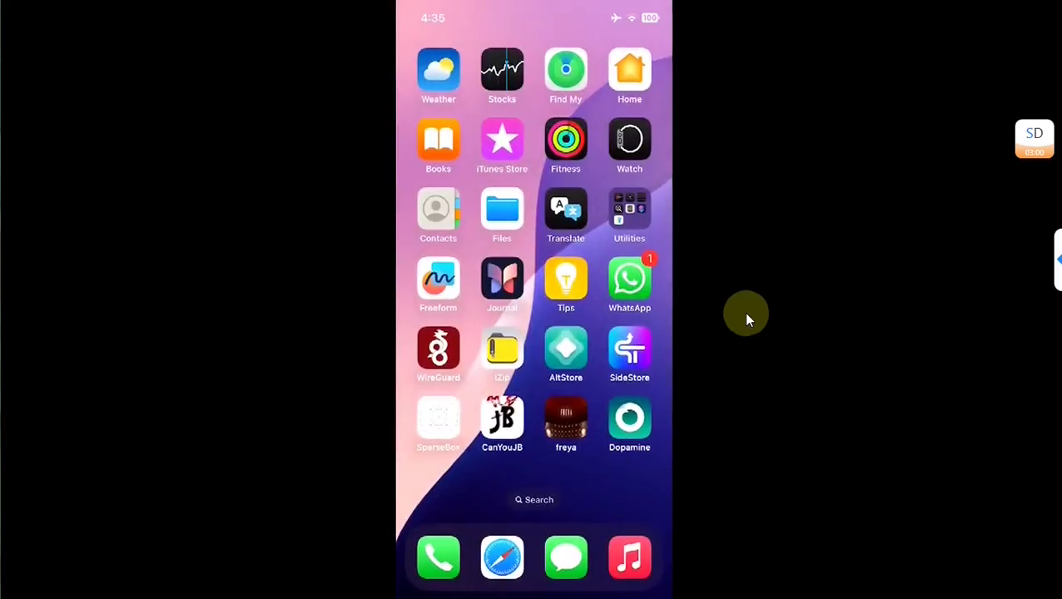
# Step: Restart the SideStore tunnel in WireGuard, then go Home and launch SparseBox
pyautogui.click(441, 354)
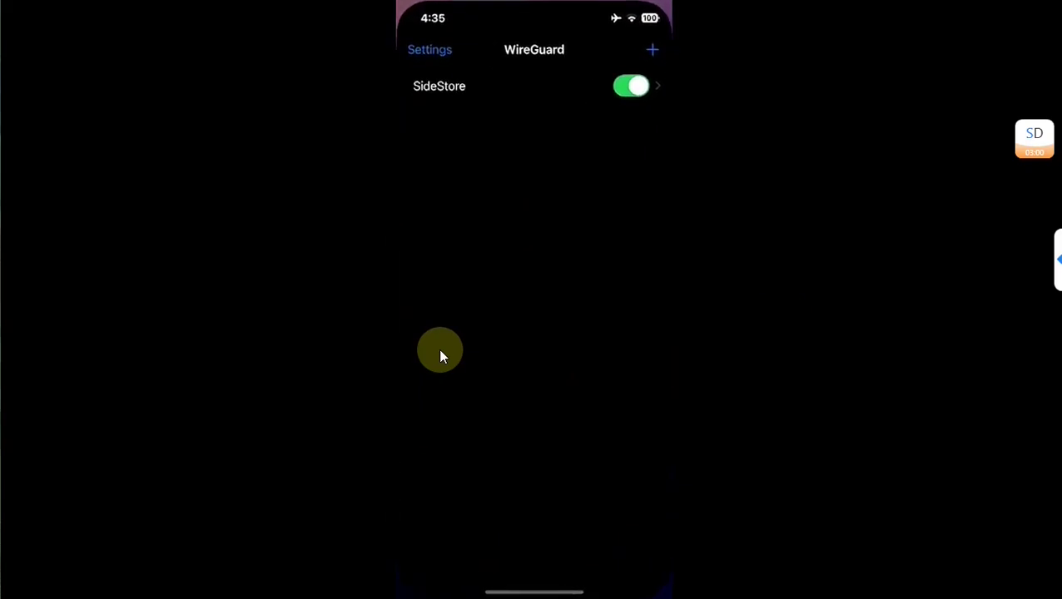
pyautogui.click(612, 111)
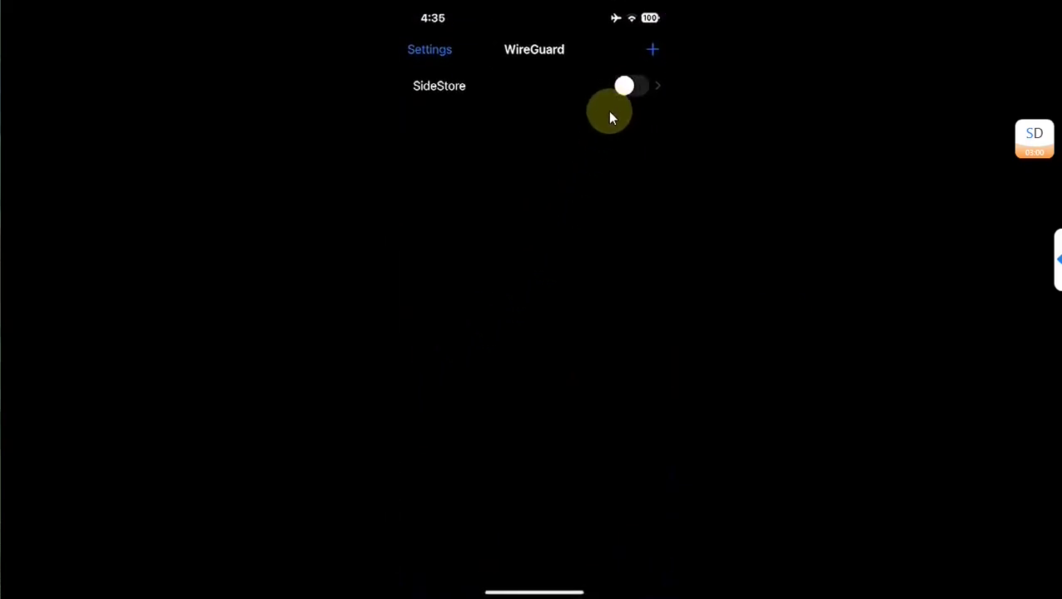
pyautogui.click(610, 131)
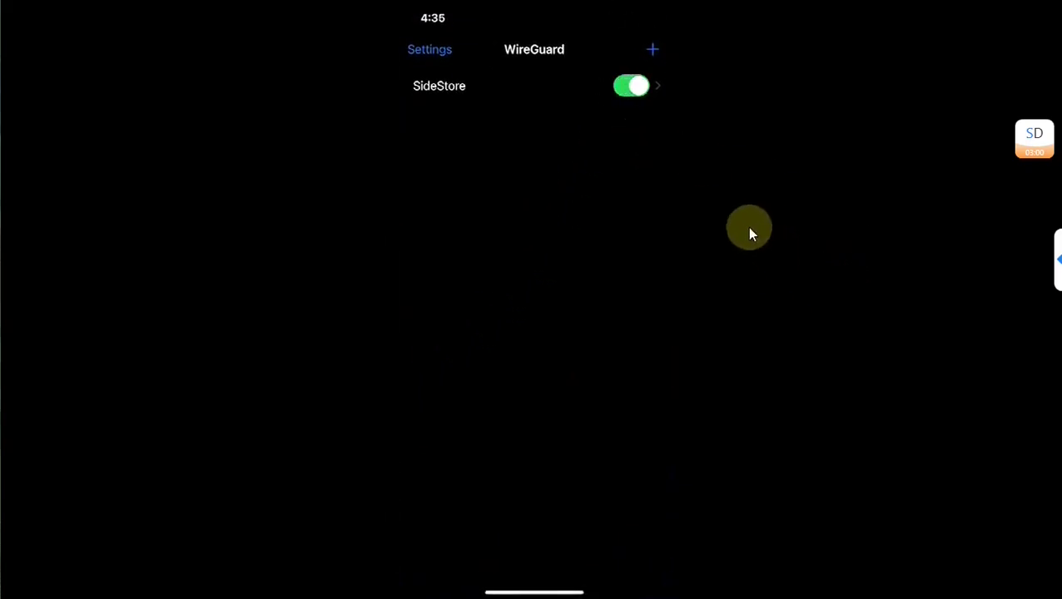
pyautogui.press('super+1')
pyautogui.click(421, 427)
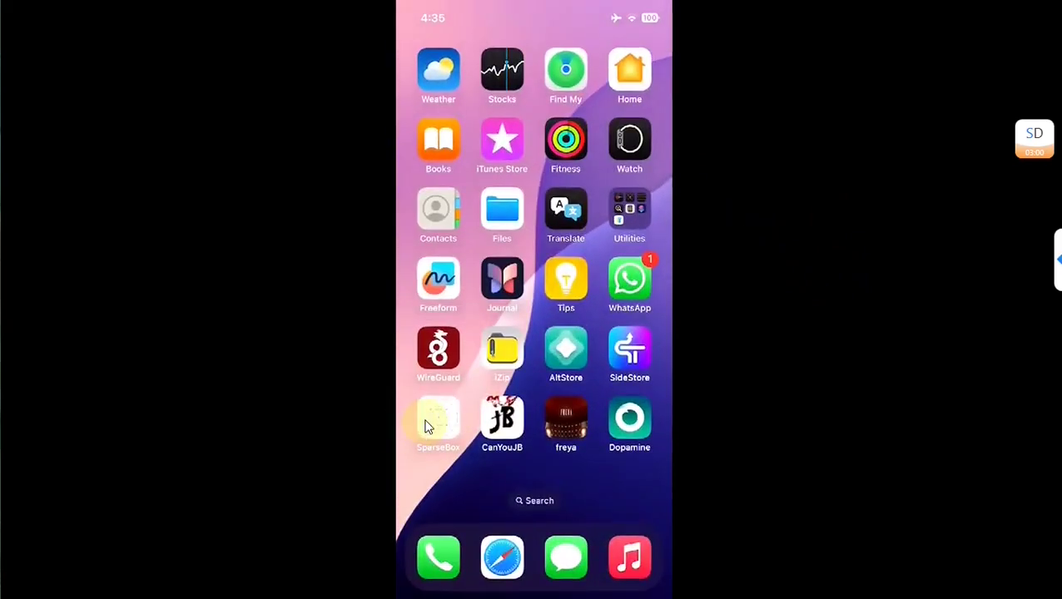